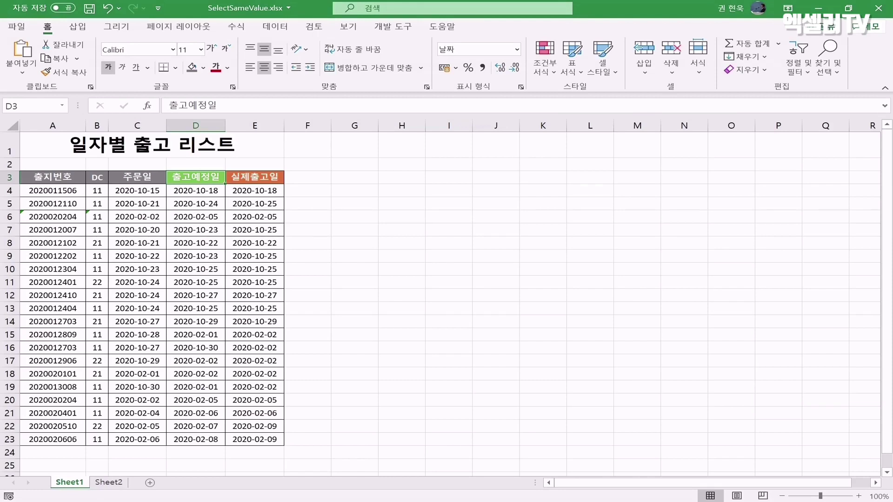
Circle the differing planned and actual shipping dates in rows 5, 7 and 9 with the drawing pen
left_click(116, 26)
mouse_move(194, 205)
left_mouse_down()
mouse_move(215, 212)
mouse_move(273, 196)
mouse_move(276, 214)
mouse_move(222, 208)
left_mouse_up()
mouse_move(241, 199)
left_mouse_down()
mouse_move(233, 209)
mouse_move(253, 211)
left_mouse_up()
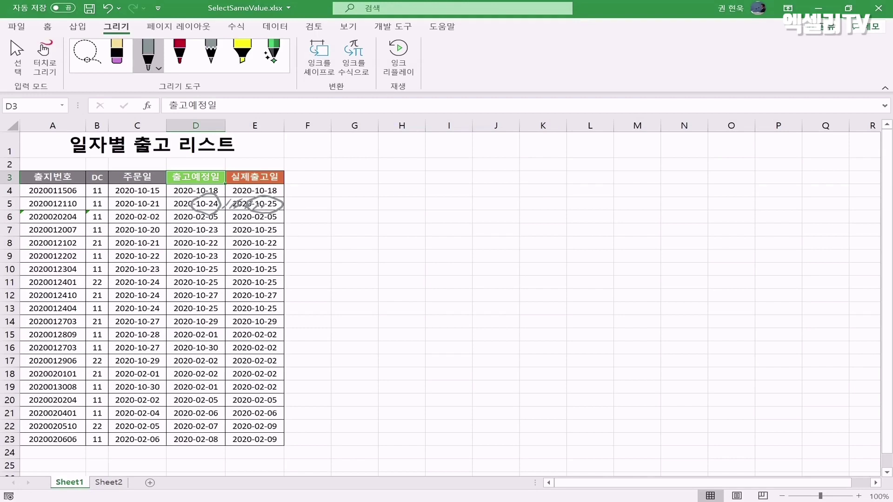
mouse_move(211, 237)
left_mouse_down()
mouse_move(195, 223)
mouse_move(217, 228)
left_mouse_up()
mouse_move(274, 236)
left_mouse_down()
mouse_move(262, 237)
mouse_move(272, 223)
mouse_move(278, 232)
mouse_move(233, 226)
left_mouse_up()
left_click_drag(235, 235, 245, 225)
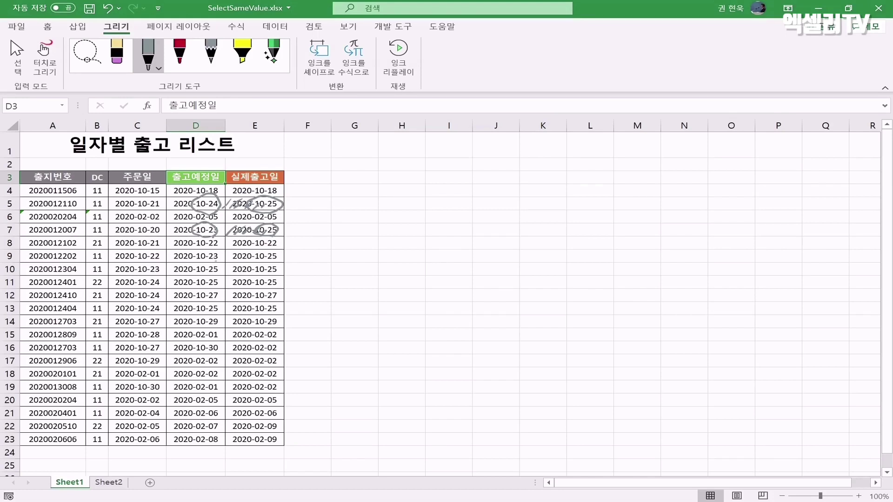
mouse_move(216, 260)
left_mouse_down()
mouse_move(208, 247)
mouse_move(215, 265)
left_mouse_up()
left_click_drag(273, 264, 239, 255)
left_click_drag(239, 262, 249, 254)
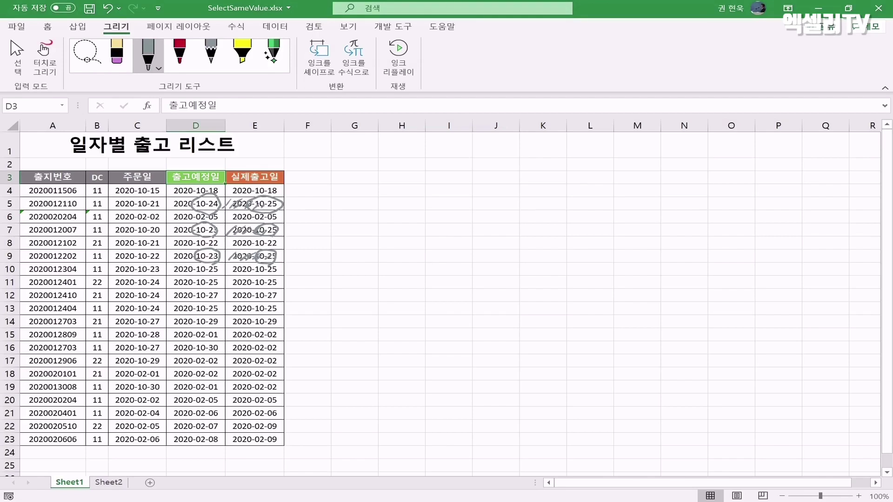
left_click_drag(242, 170, 208, 172)
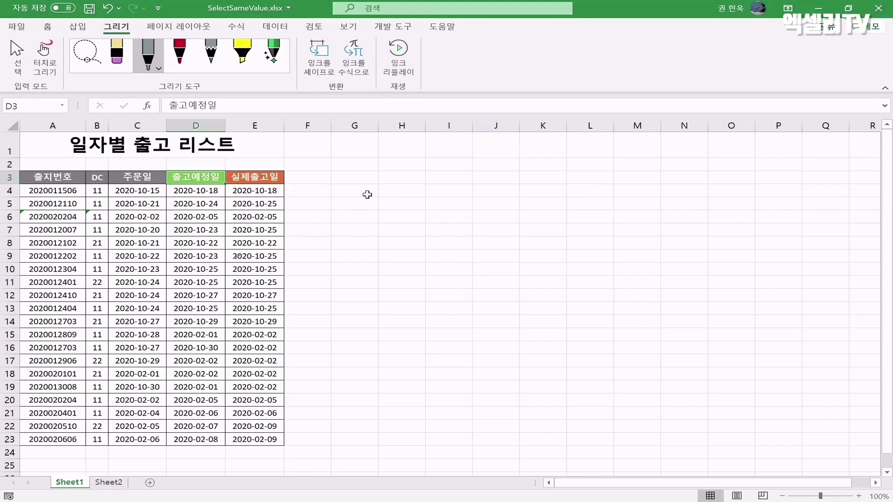
Enter the formula =D4=E4 in cell F4 to compare the planned and actual shipping dates
left_click(321, 190)
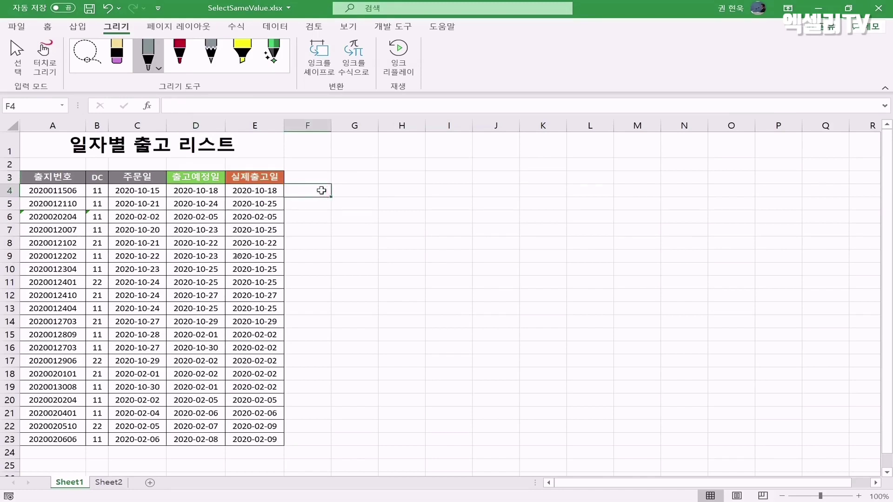
type("=")
key("Left")
key("Left")
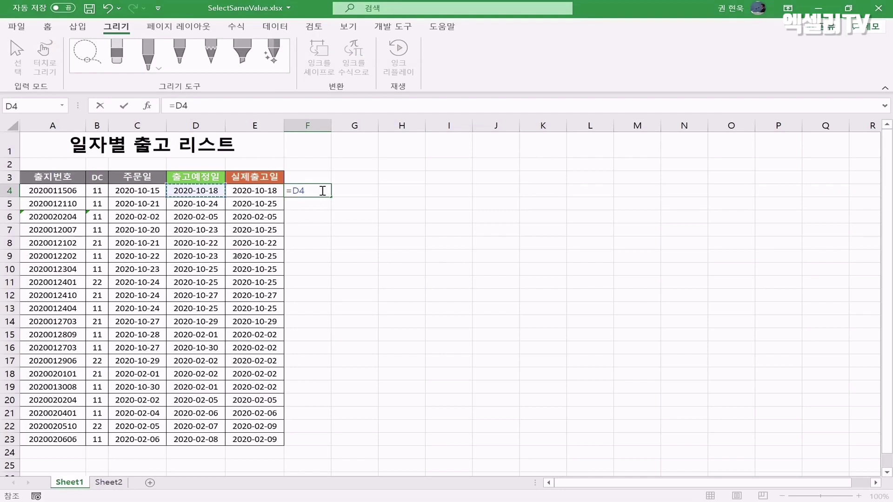
type("=")
left_click(256, 190)
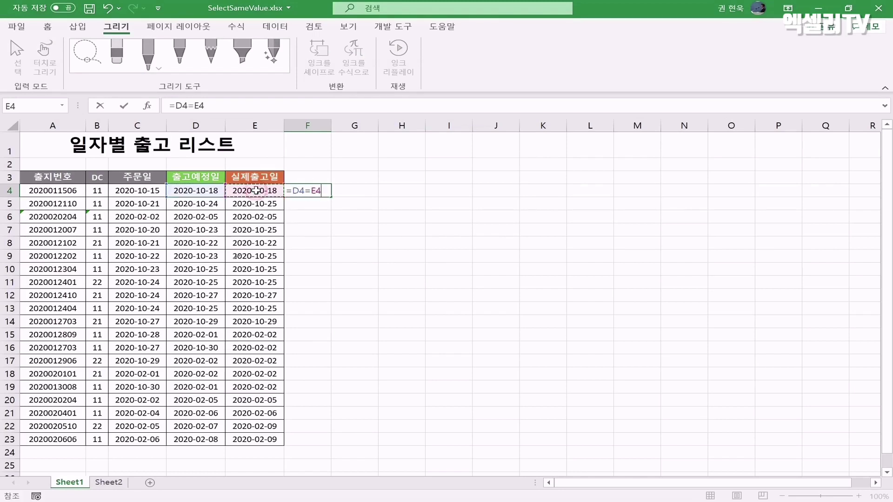
key("Return")
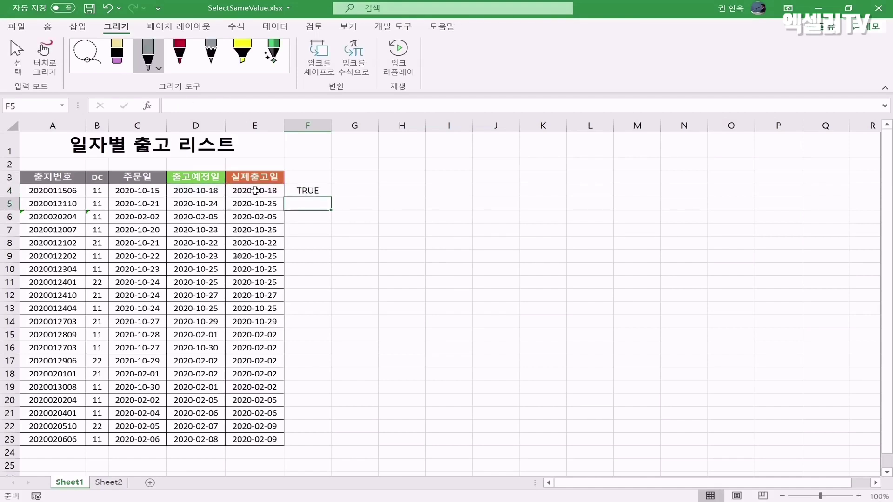
Fill the date comparison formula from F4 down to F23
left_click(325, 191)
double_click(331, 198)
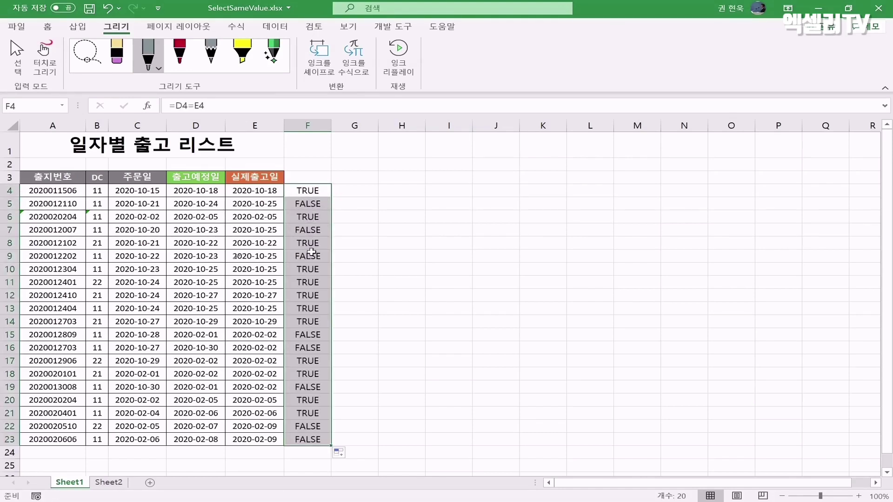
left_click(307, 194)
Fill the actual shipping date cells E5, E7, E9, E15, E19, E22 and E23 with yellow
left_click(251, 204)
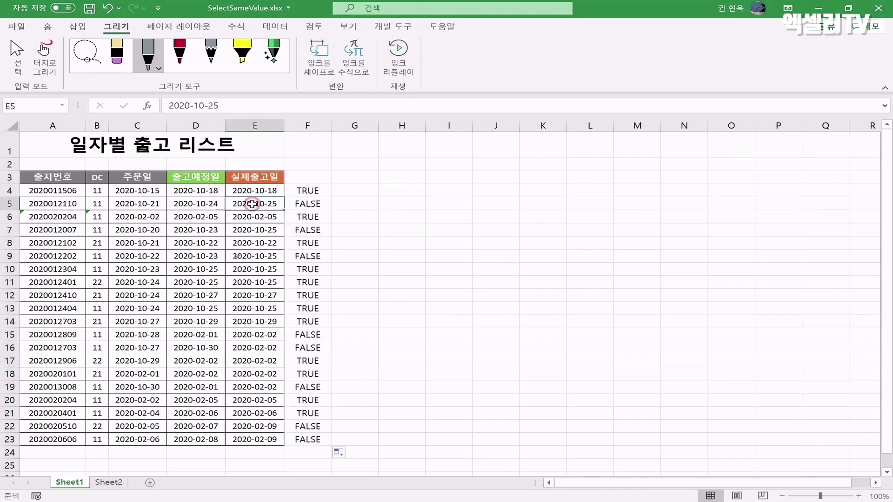
left_click(254, 230, "ctrl")
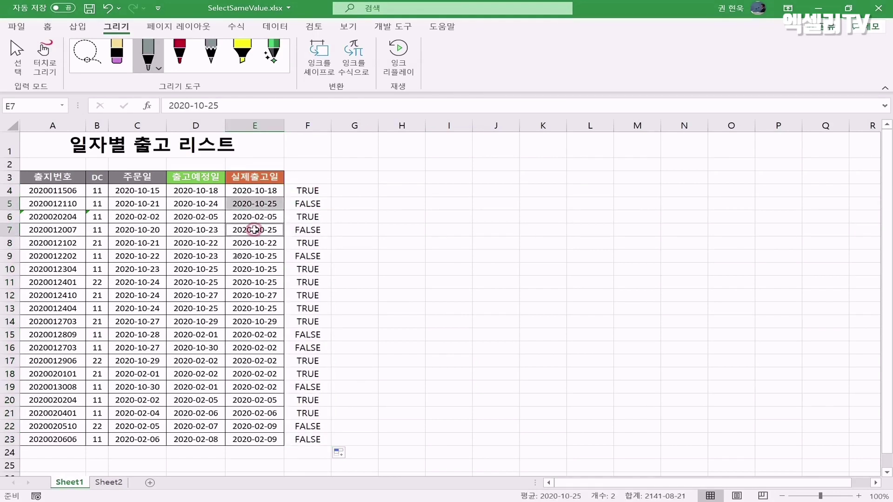
left_click(259, 255, "ctrl")
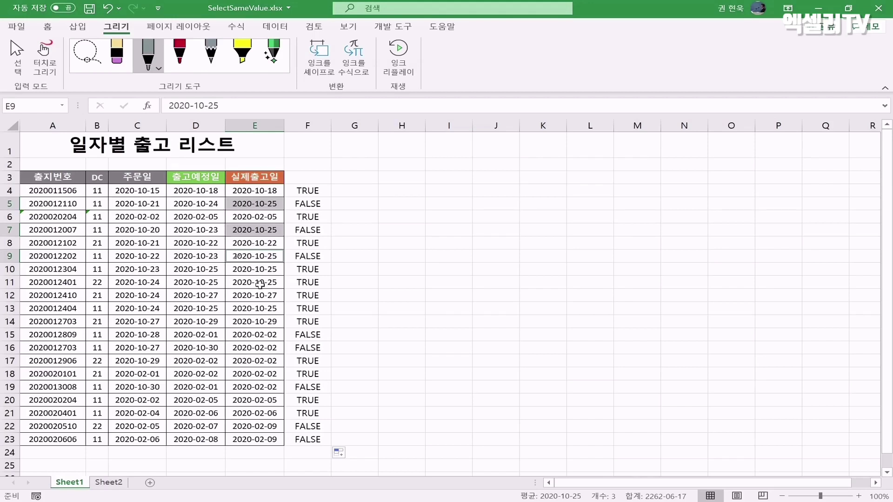
left_click(253, 333, "ctrl")
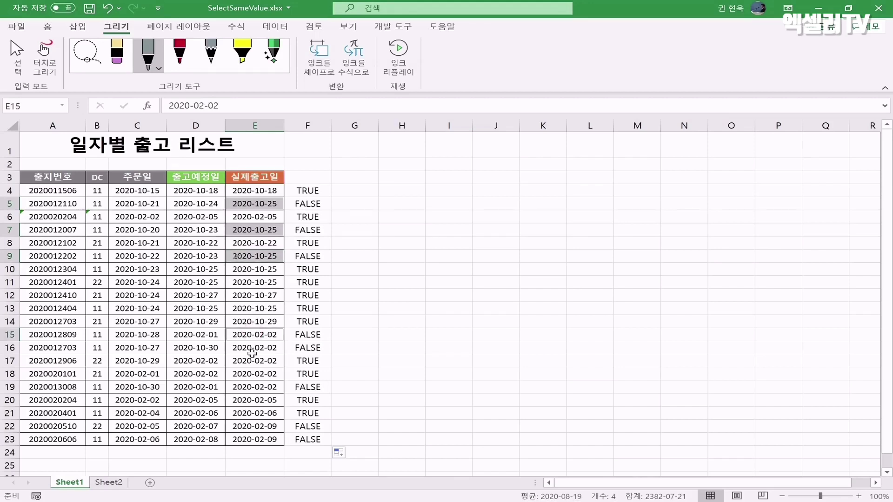
left_click(251, 386, "ctrl")
left_click(260, 424, "ctrl")
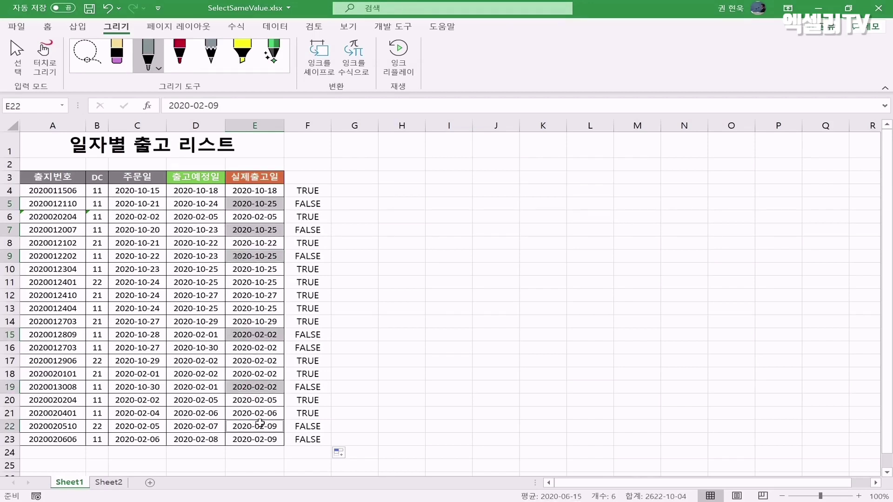
left_click(258, 437, "ctrl")
left_click(49, 27)
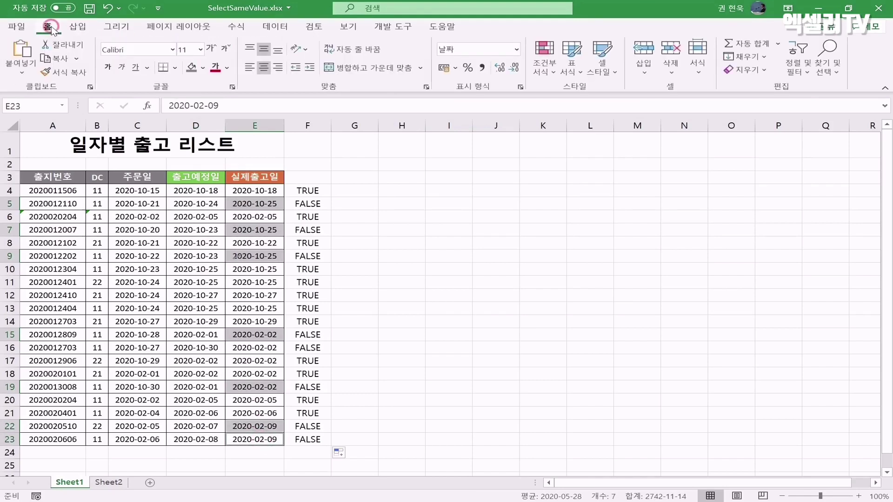
left_click(204, 68)
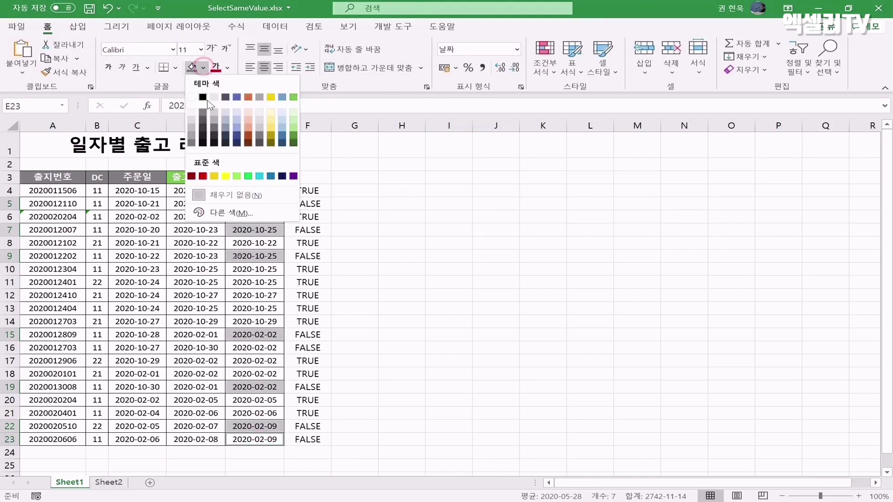
left_click(225, 175)
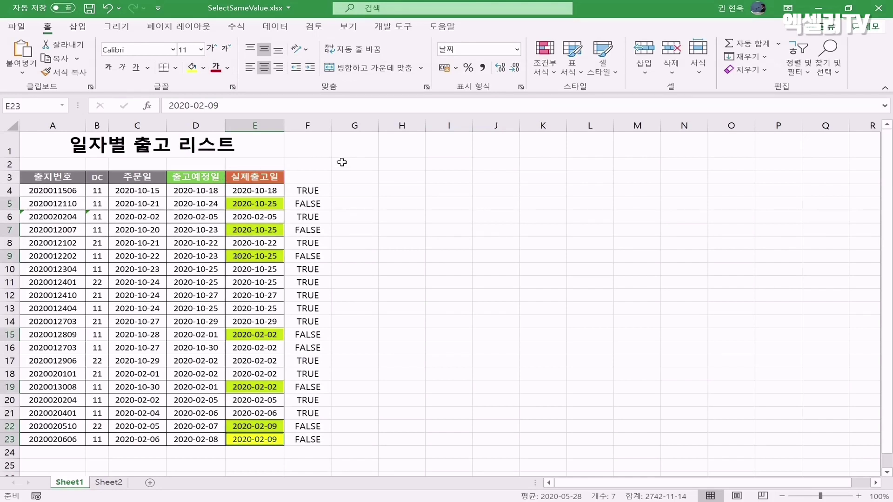
Enter the formula =IF(D4=E4,"",E4) in cell G4 to return the actual date only when the dates differ
left_click(356, 190)
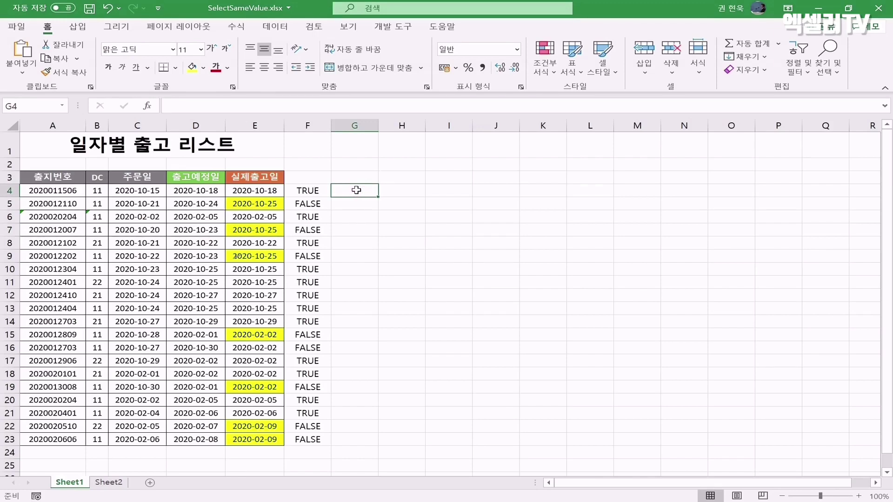
type("=")
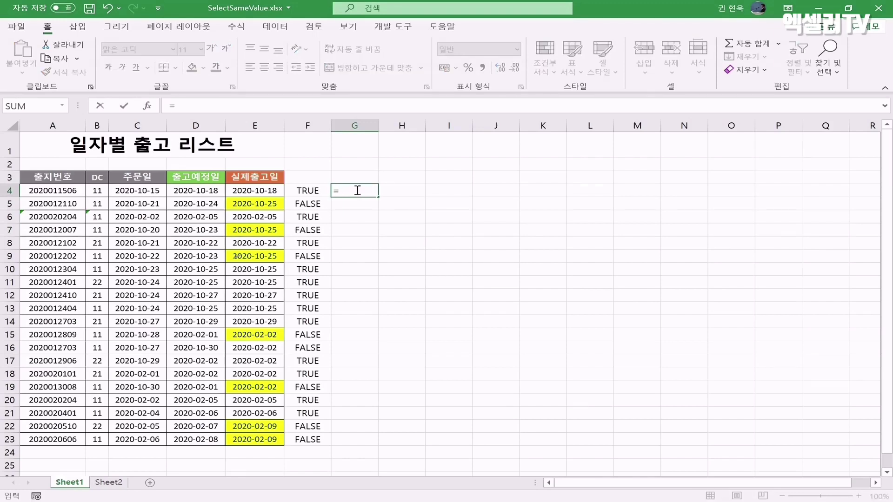
type("if(")
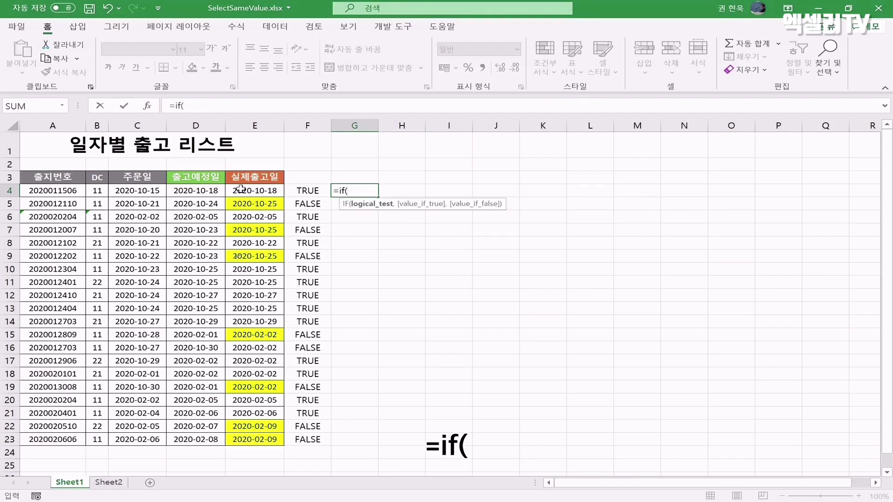
left_click(207, 189)
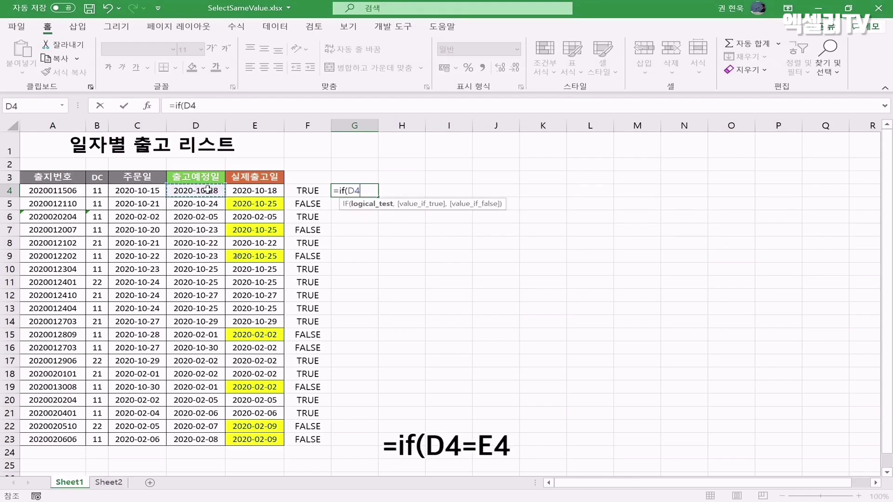
type("=")
left_click(240, 190)
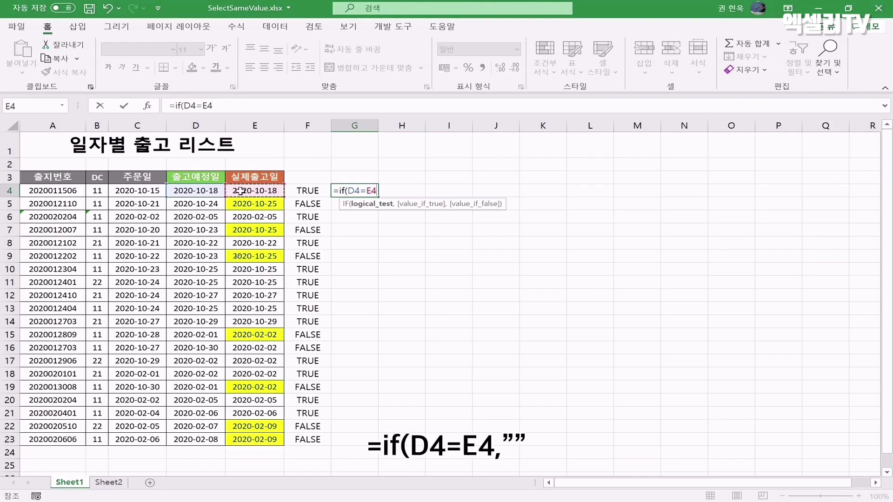
type(",\"\"")
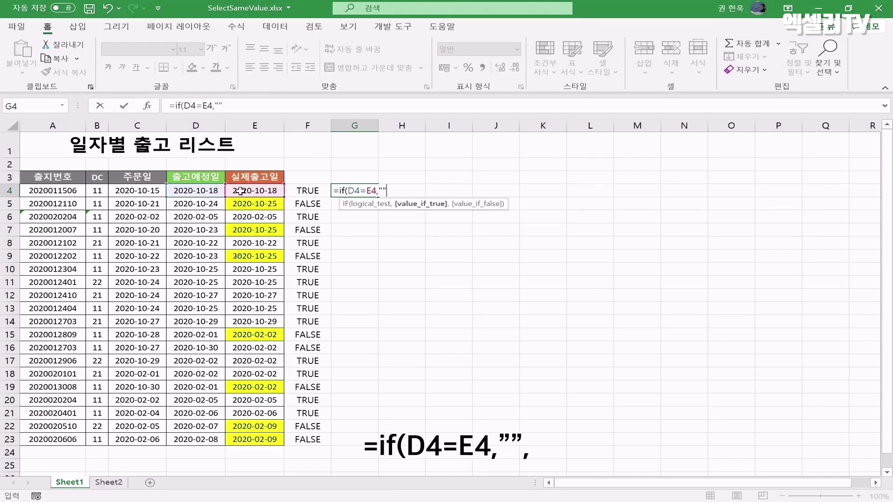
type(",")
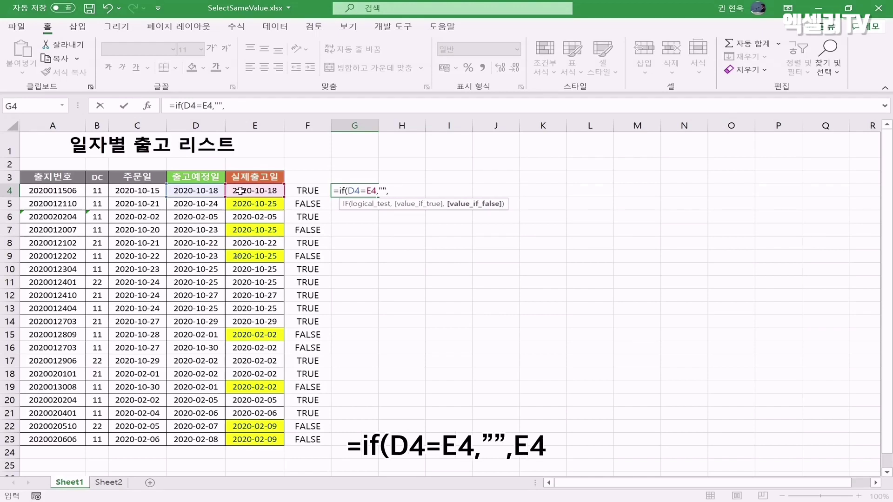
left_click(240, 191)
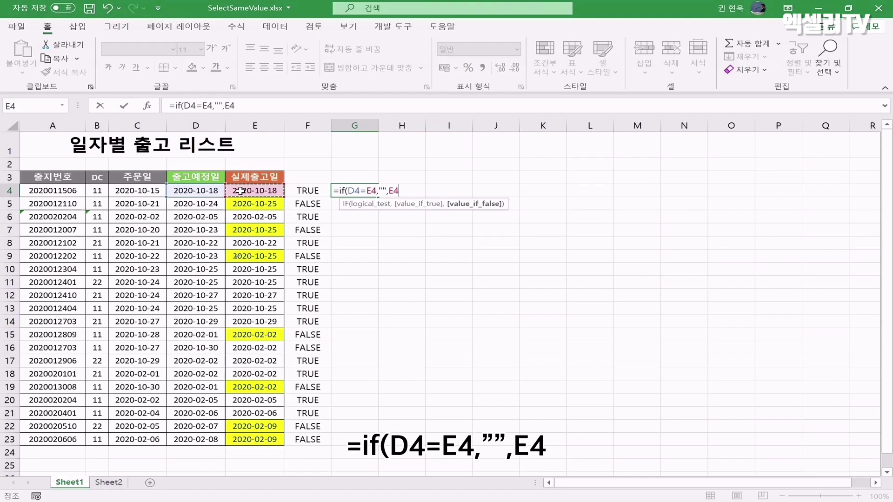
key("Return")
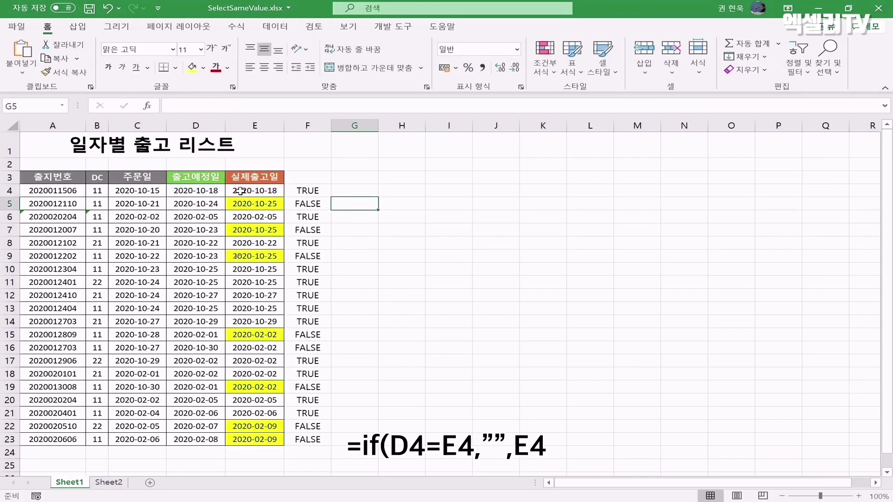
Fill the IF formula from G4 down to G23 and format those cells as short date (간단한 날짜)
left_click(342, 192)
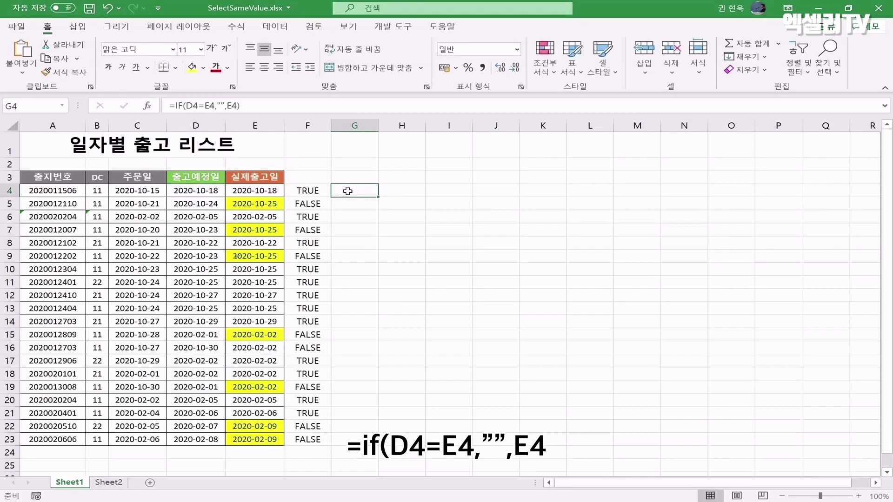
double_click(379, 199)
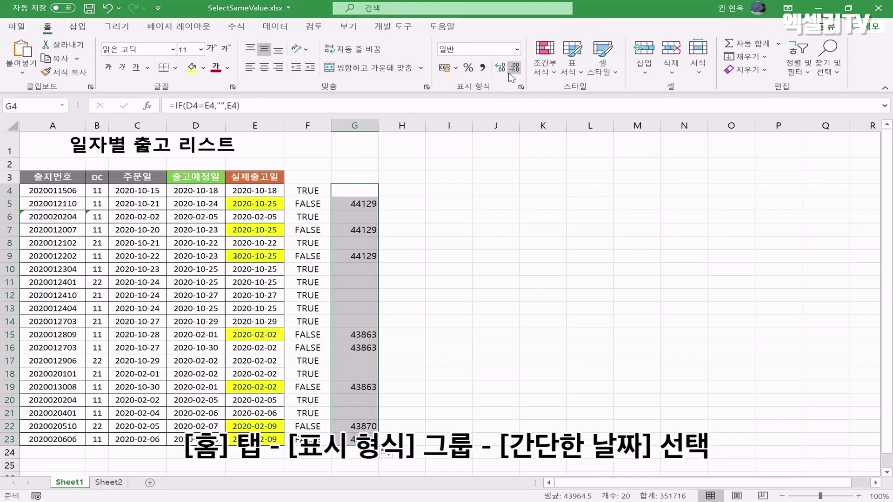
left_click(517, 50)
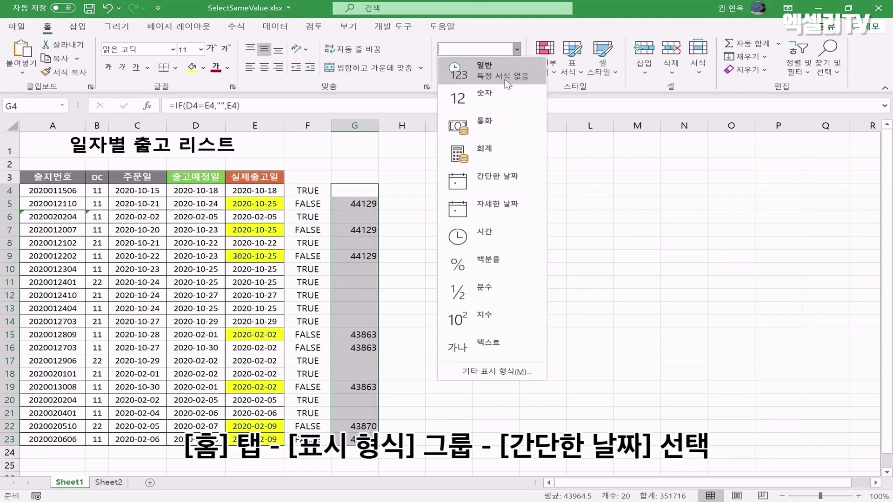
left_click(510, 180)
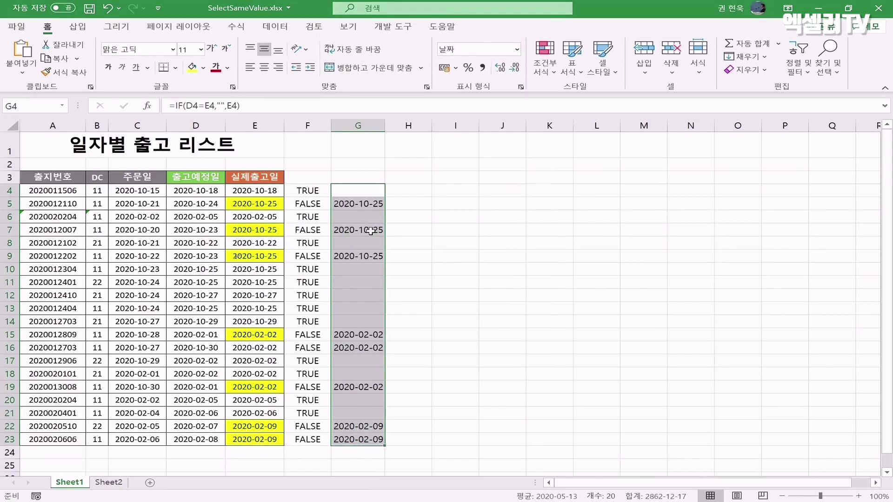
left_click(368, 255)
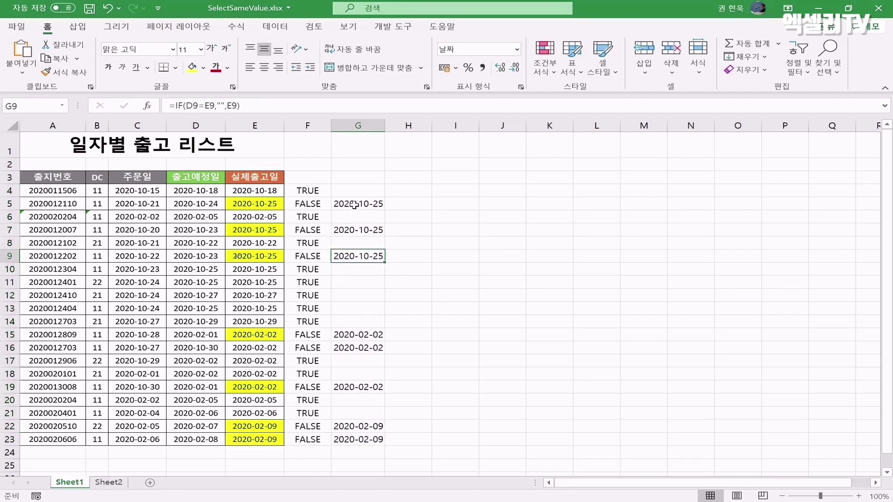
left_click(355, 205)
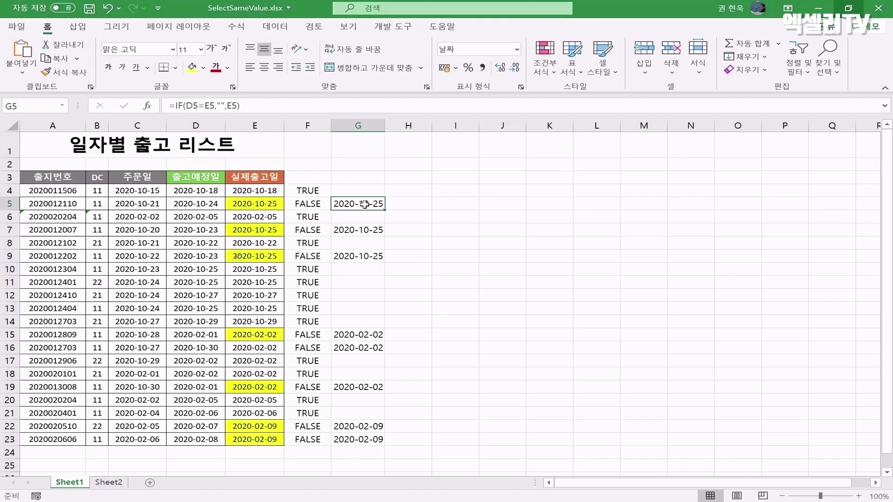
Select D4:D23, add E4:E23, and use Go To Special (이동 옵션) with row differences (동일 행에서 값이 다른 셀) to pick the differing planned dates
left_click_drag(199, 193, 208, 437)
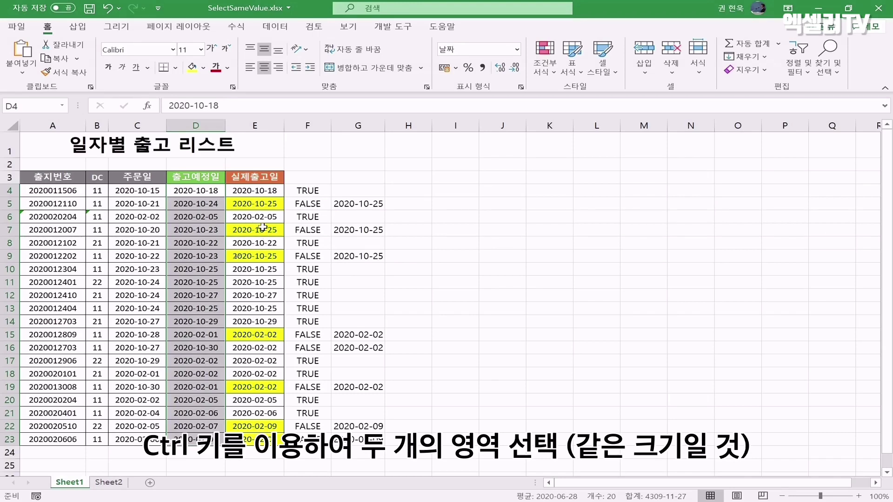
left_click_drag(255, 191, 256, 440)
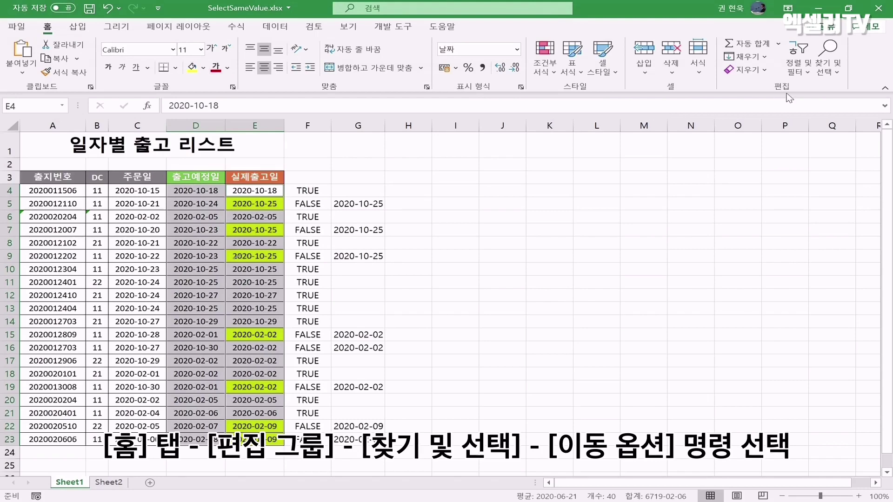
left_click(825, 76)
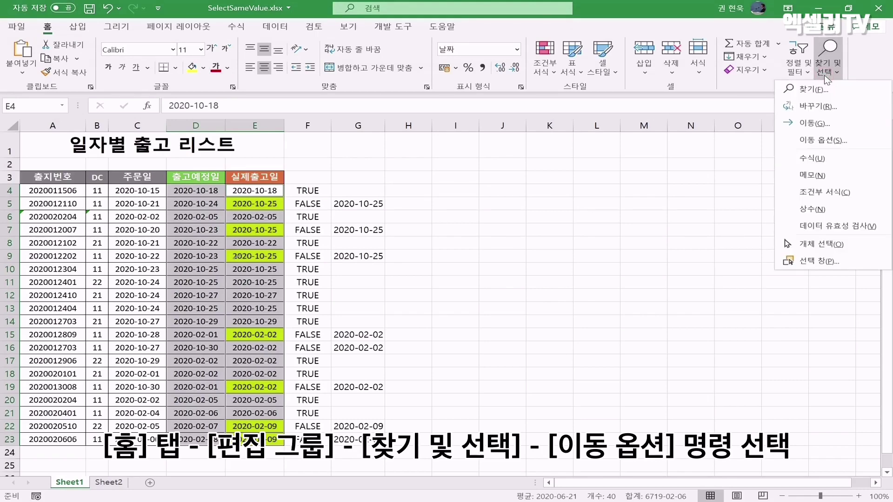
left_click(856, 141)
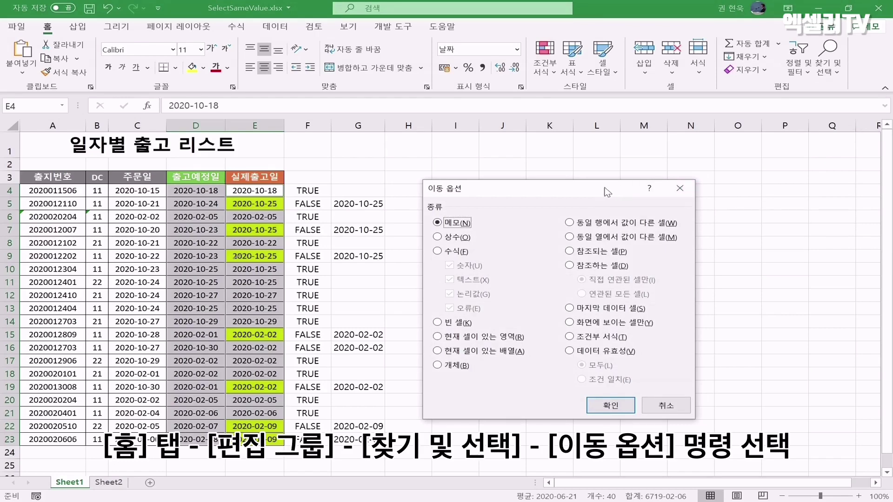
left_click_drag(600, 189, 737, 175)
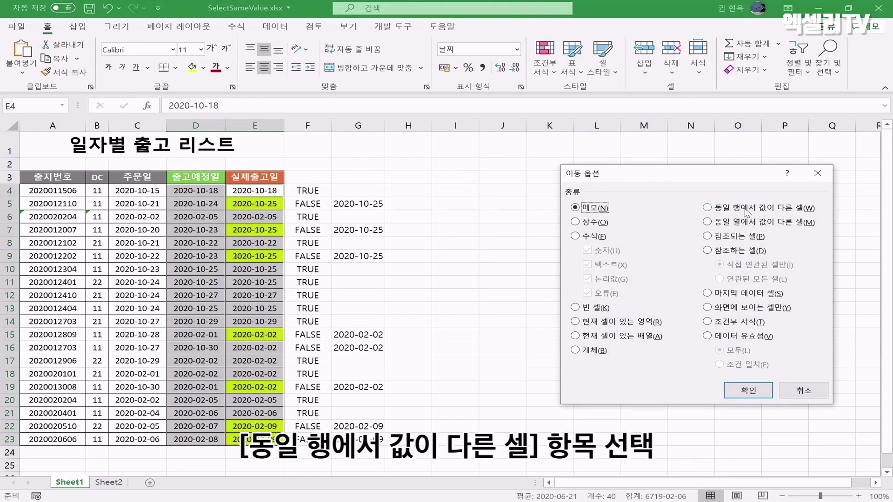
left_click(708, 208)
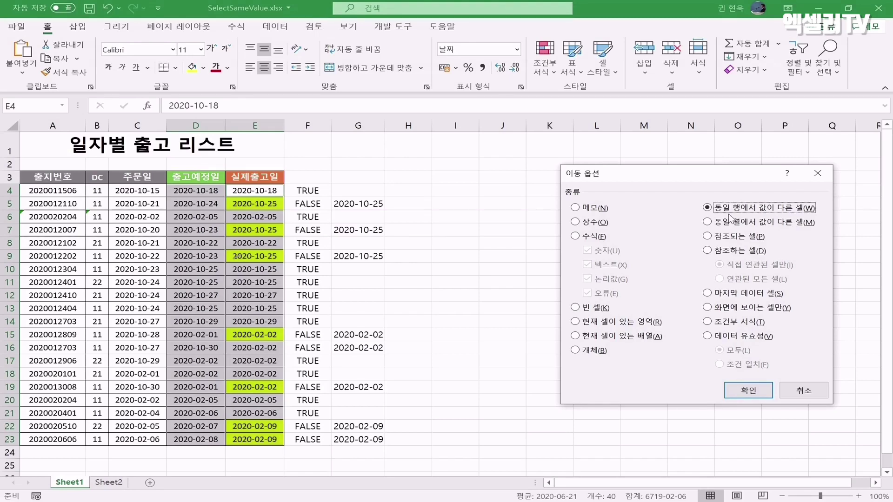
left_click(755, 391)
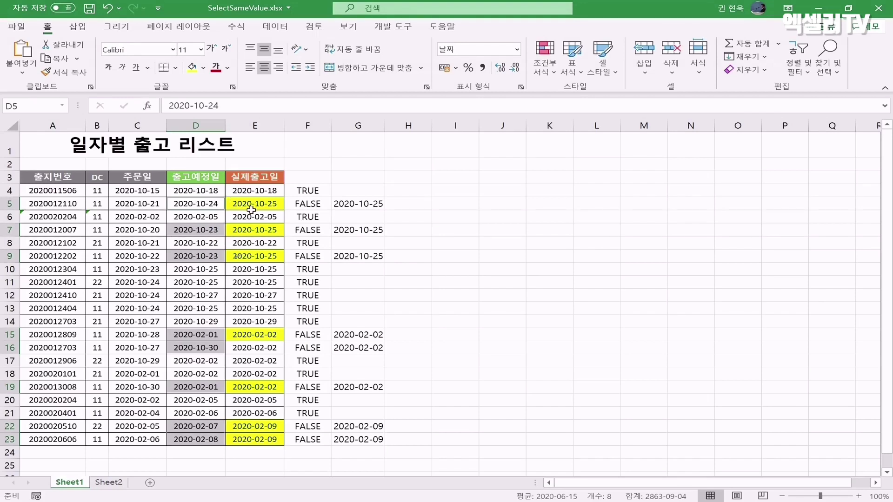
Select E4:E23 first, add D4:D23, and apply Go To Special's row differences option (동일 행에서 값이 다른 셀) to pick the differing actual dates
left_click_drag(249, 190, 272, 439)
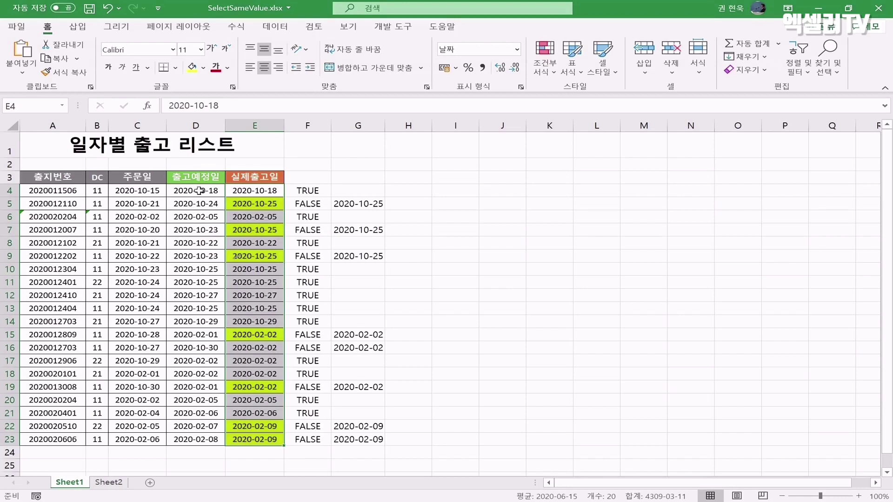
left_click_drag(199, 191, 200, 442)
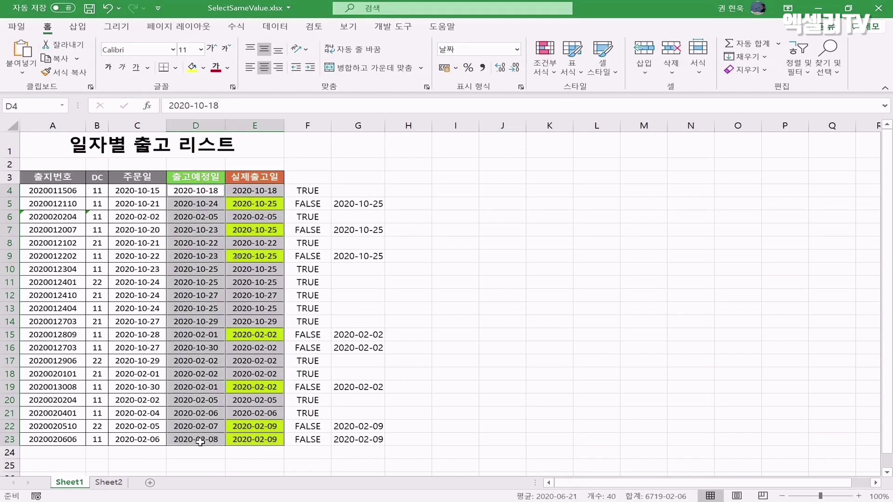
left_click(827, 80)
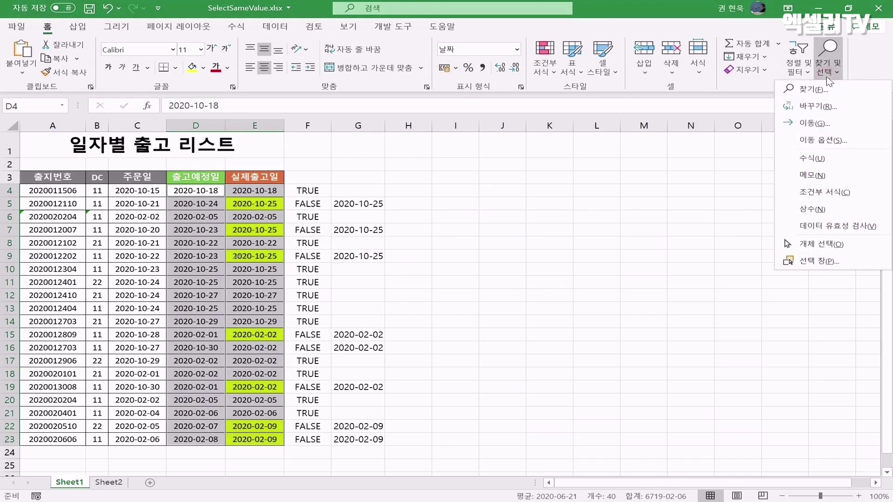
left_click(834, 143)
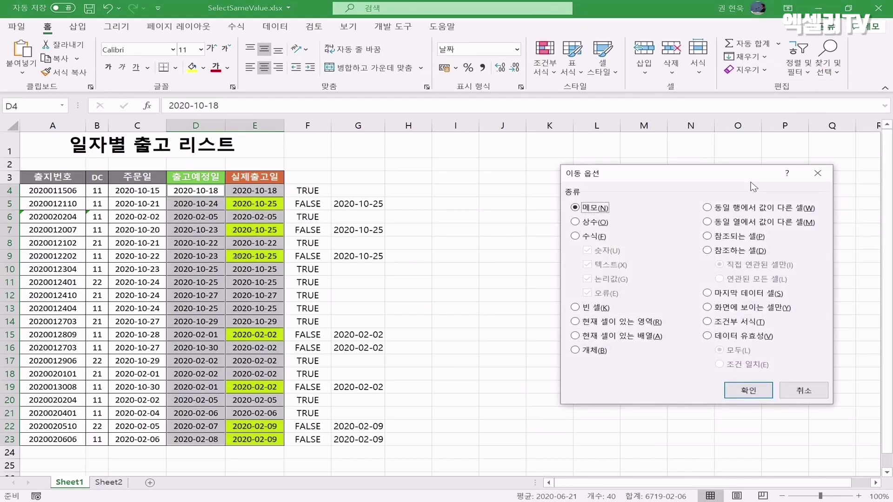
left_click(736, 213)
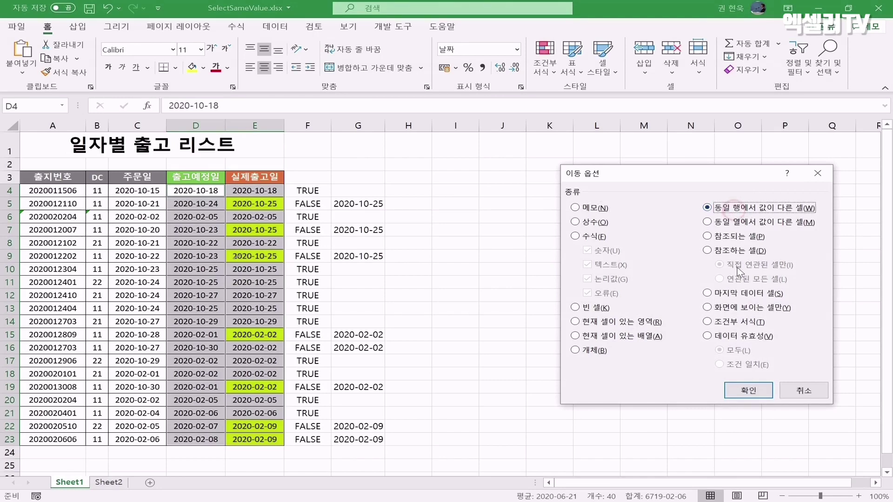
left_click(754, 391)
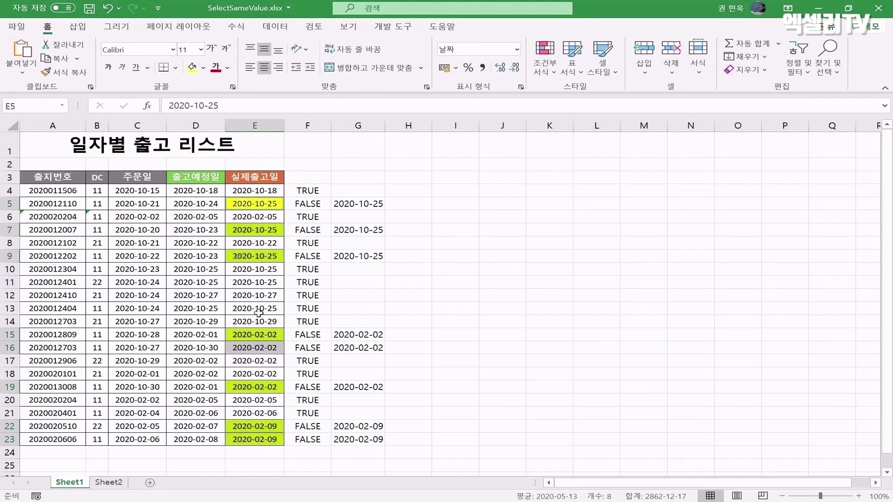
Fill the selected differing actual shipping date cells in column E with light gray and deselect them
left_click(203, 68)
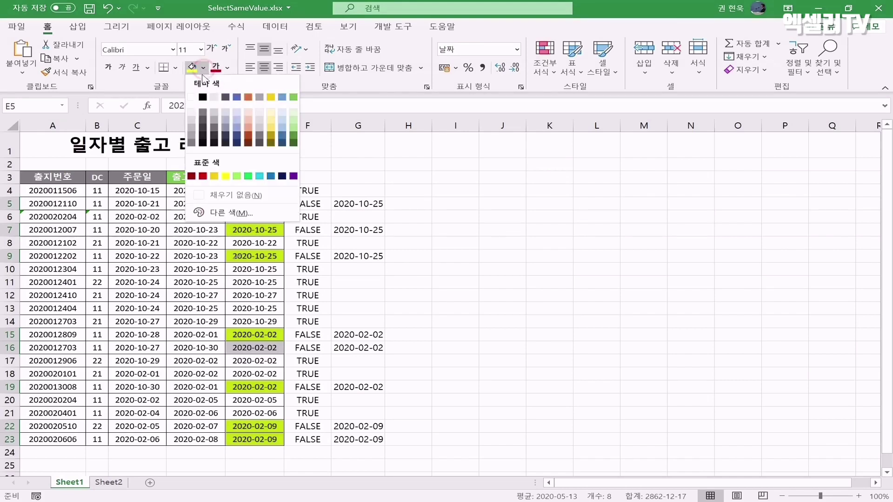
left_click(192, 117)
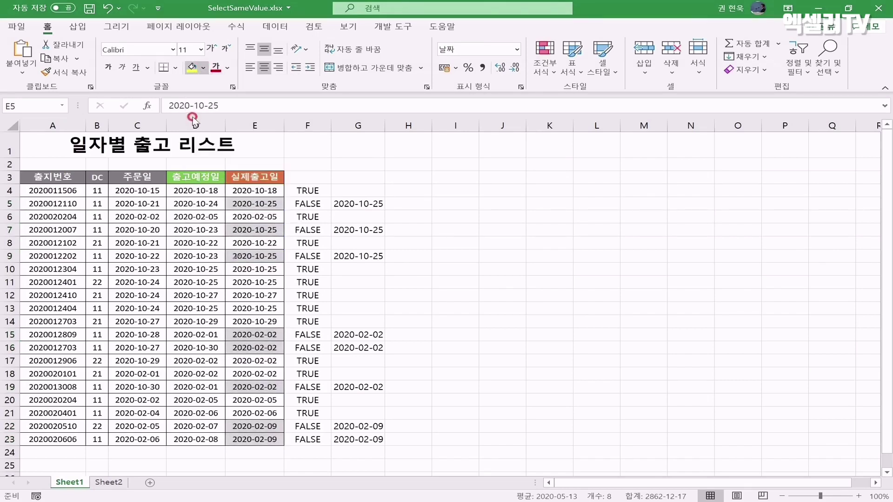
left_click(268, 179)
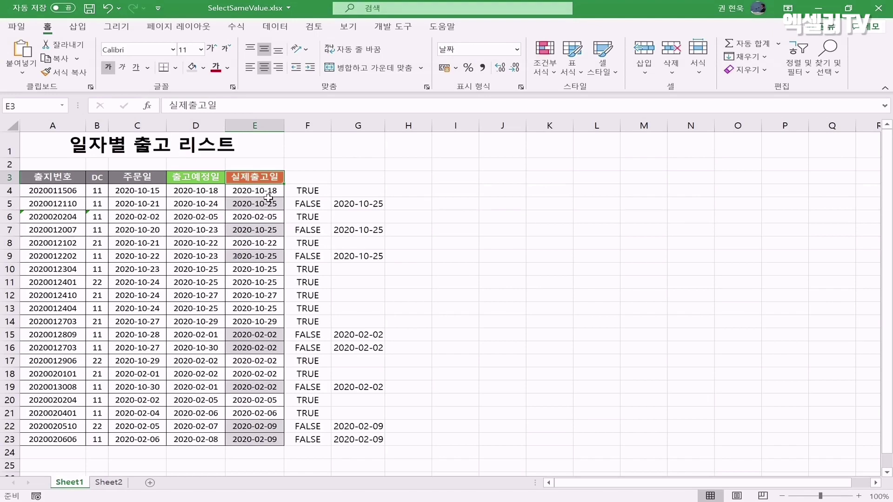
Review the selection types offered by Go To Special (이동 옵션) and leave it without applying any
left_click(822, 70)
left_click(821, 141)
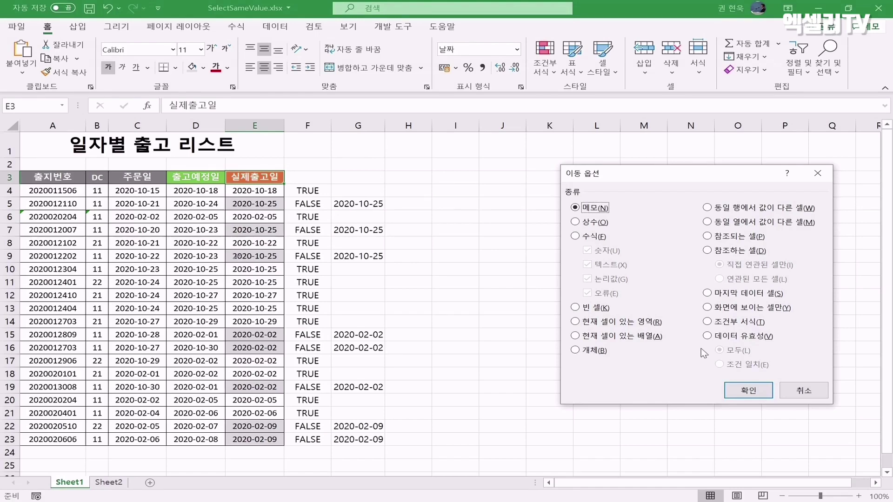
left_click(817, 395)
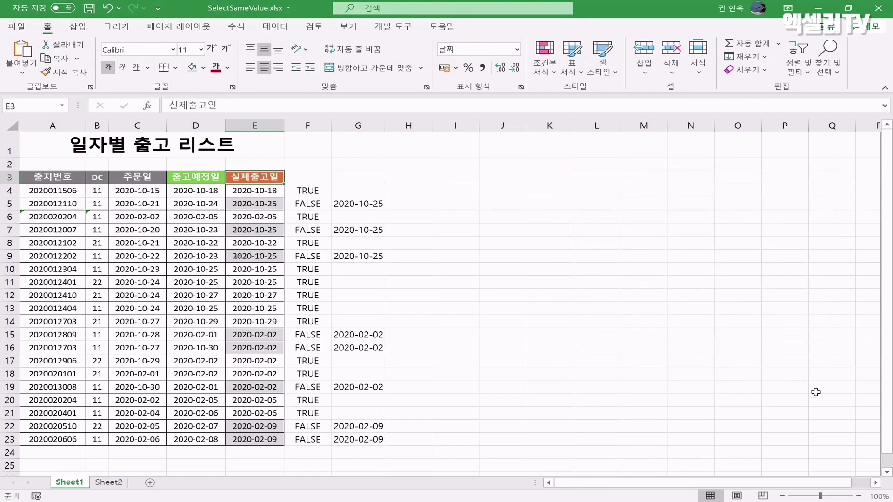